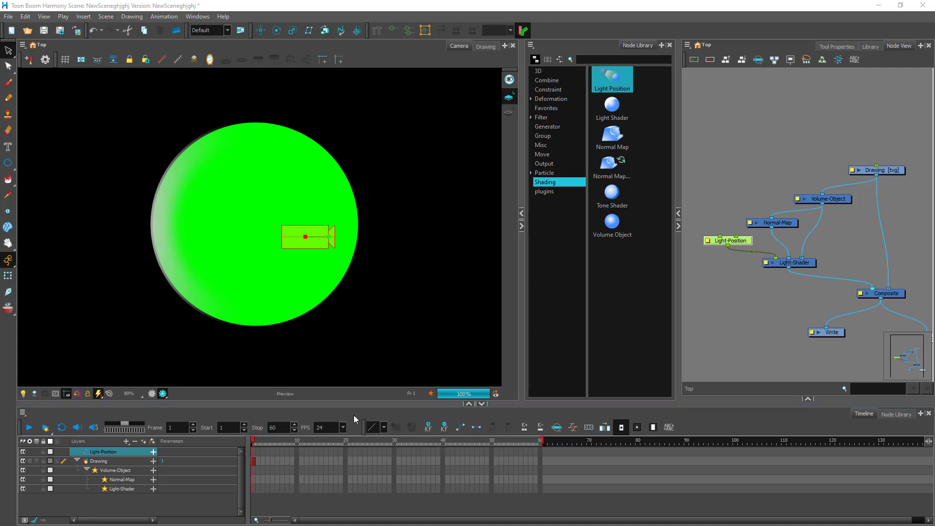
# - Nudge the Light-Position node a few pixels left in the Node View
pyautogui.click(97, 461)
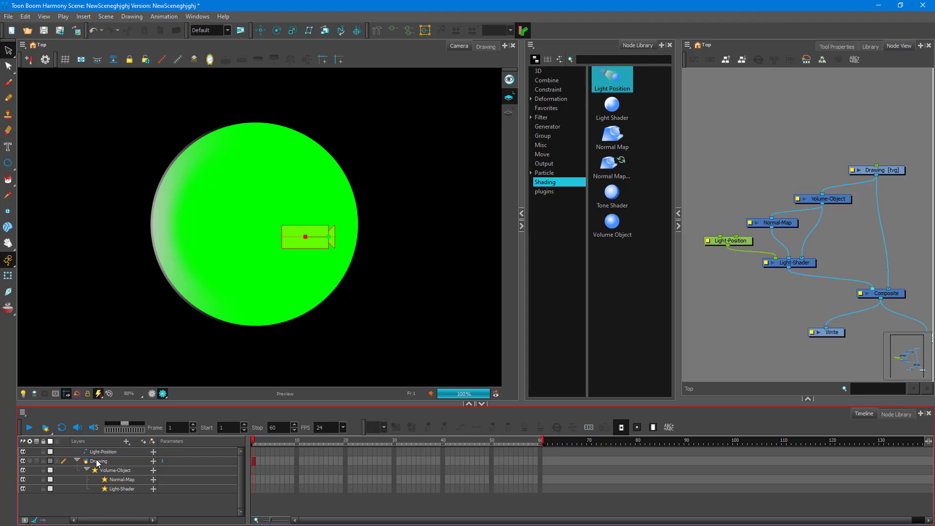
pyautogui.click(98, 454)
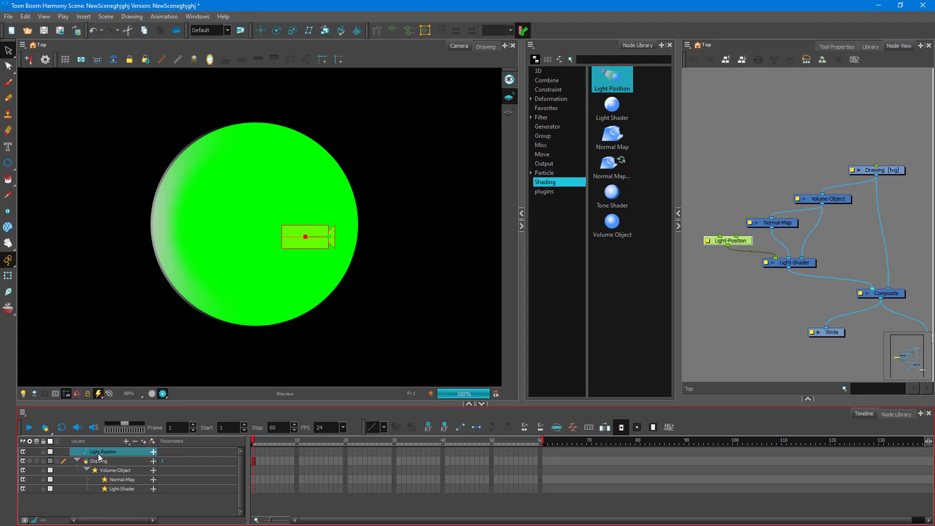
pyautogui.click(732, 242)
pyautogui.moveTo(736, 245); pyautogui.dragTo(729, 246)
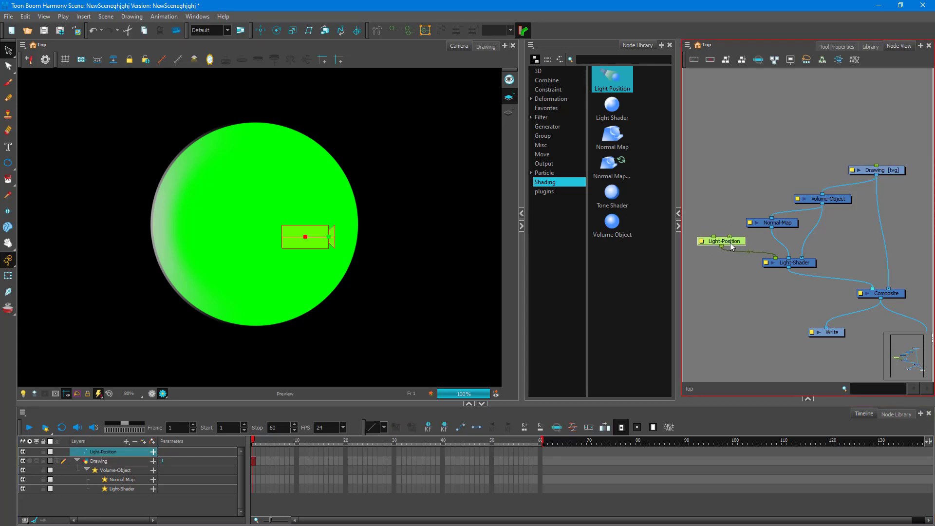
# - Set Light-Position's Pos x to 7.4 and lower its Pos y in the Timeline
pyautogui.click(153, 452)
pyautogui.scroll(-1, 162, 466)
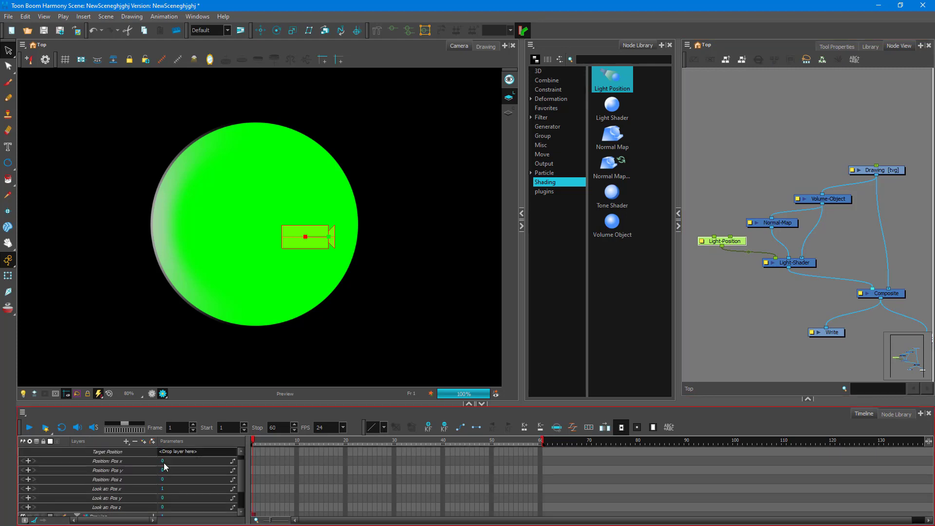
pyautogui.click(163, 460)
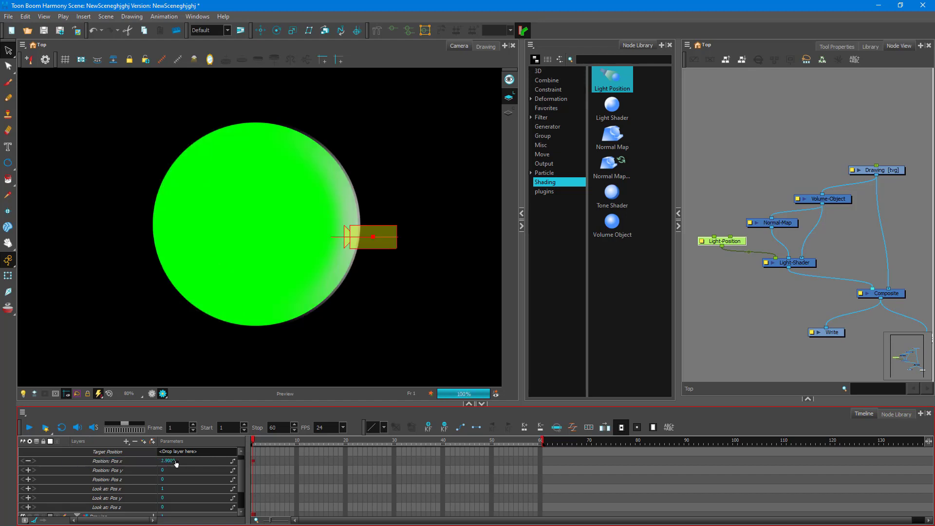
pyautogui.moveTo(170, 460); pyautogui.dragTo(191, 461)
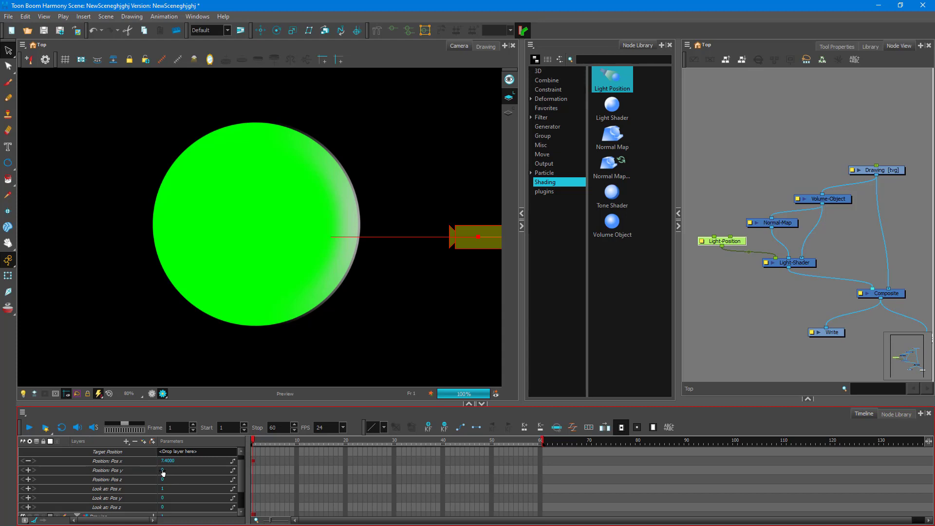
pyautogui.moveTo(164, 472); pyautogui.dragTo(150, 469)
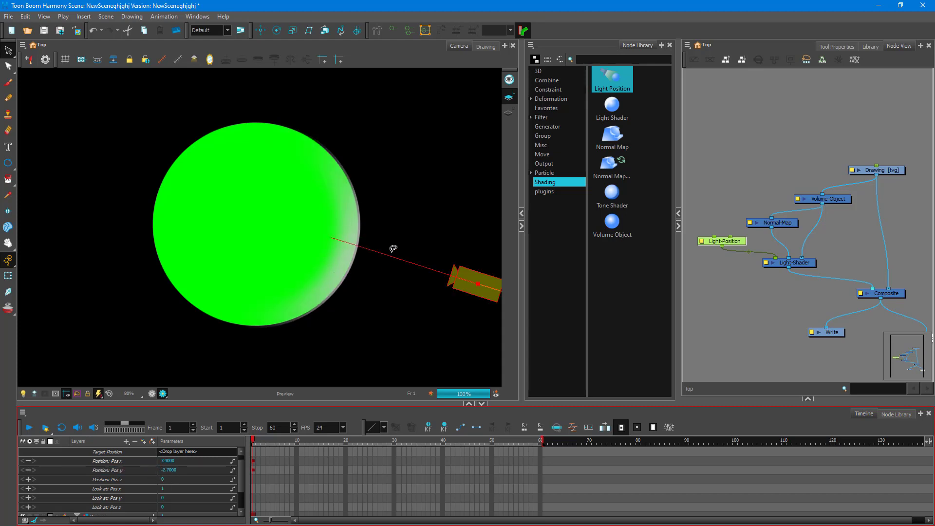
# - Aim the light at Look at 5.1, 0.6 and settle Pos y at -3.6
pyautogui.click(165, 489)
pyautogui.moveTo(163, 491)
pyautogui.mouseDown()
pyautogui.moveTo(197, 495)
pyautogui.moveTo(159, 491)
pyautogui.mouseUp()
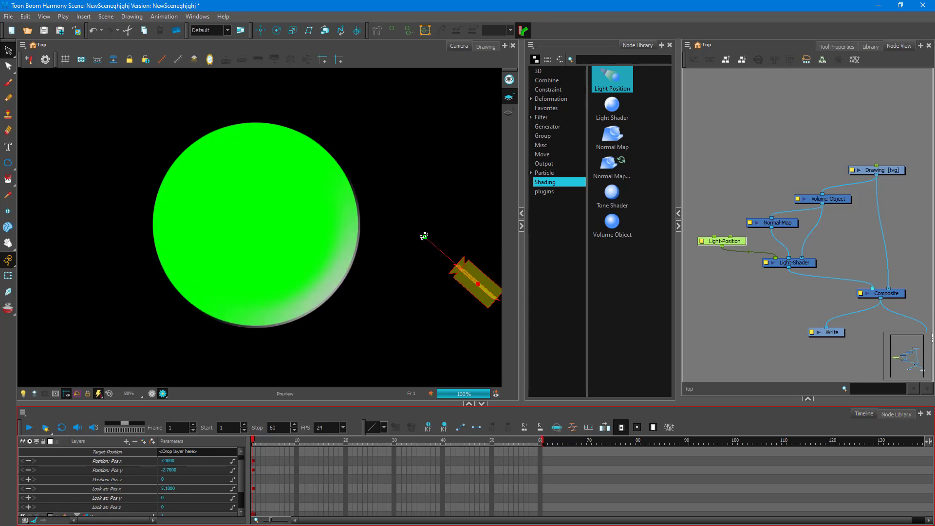
pyautogui.click(8, 50)
pyautogui.click(424, 232)
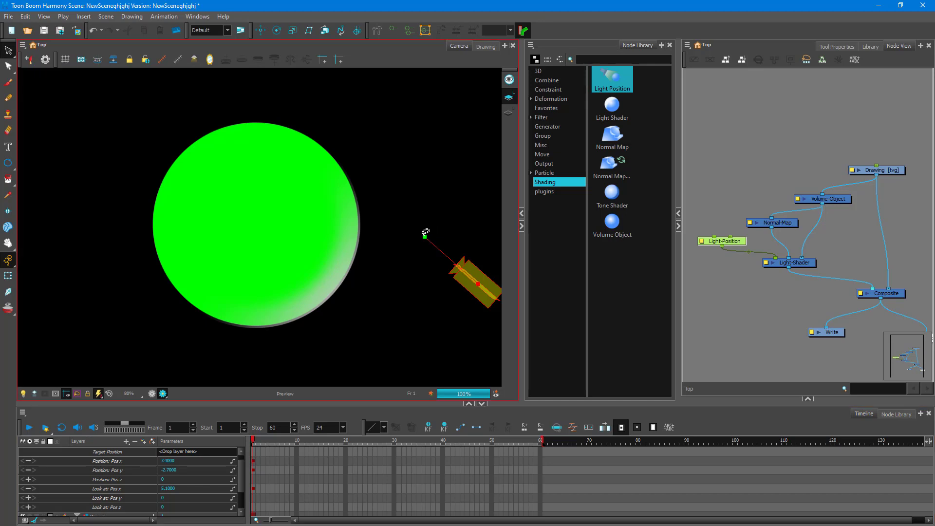
pyautogui.moveTo(168, 497); pyautogui.dragTo(174, 508)
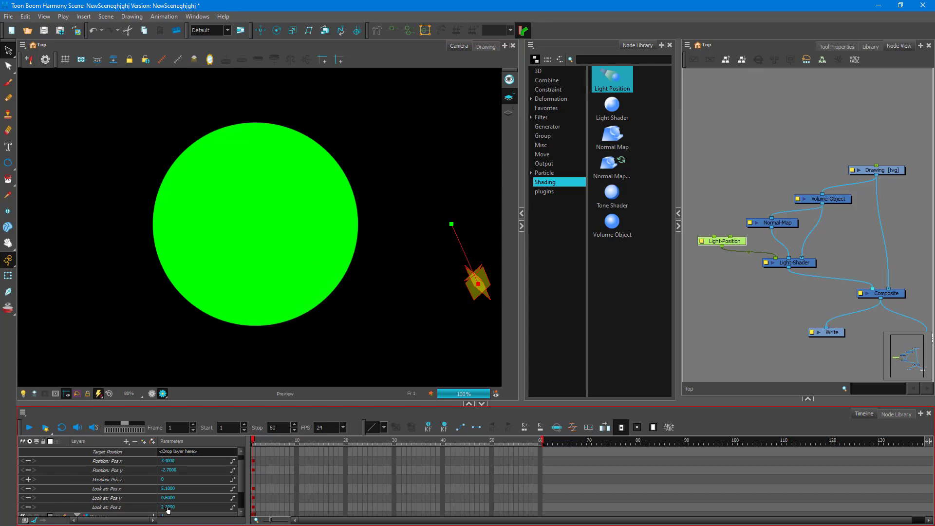
pyautogui.hotkey('ctrl', 'z')
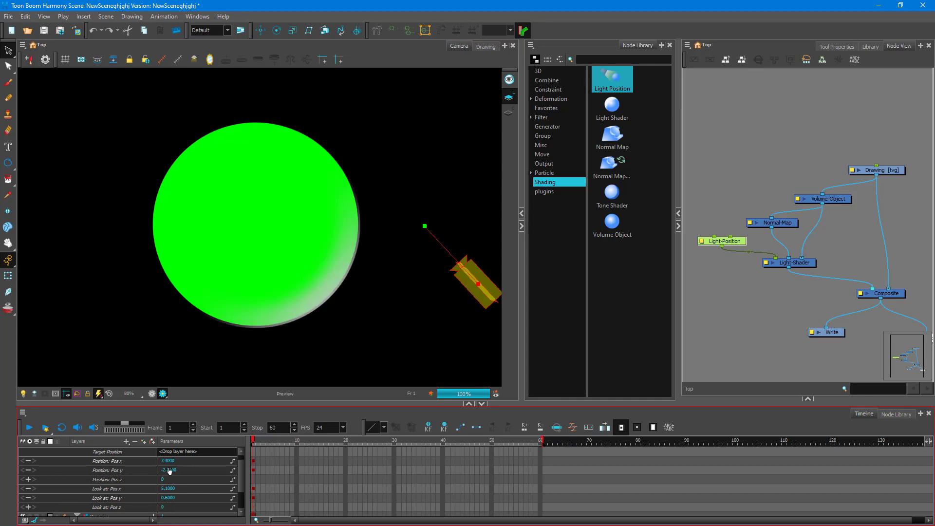
pyautogui.moveTo(169, 471); pyautogui.dragTo(172, 470)
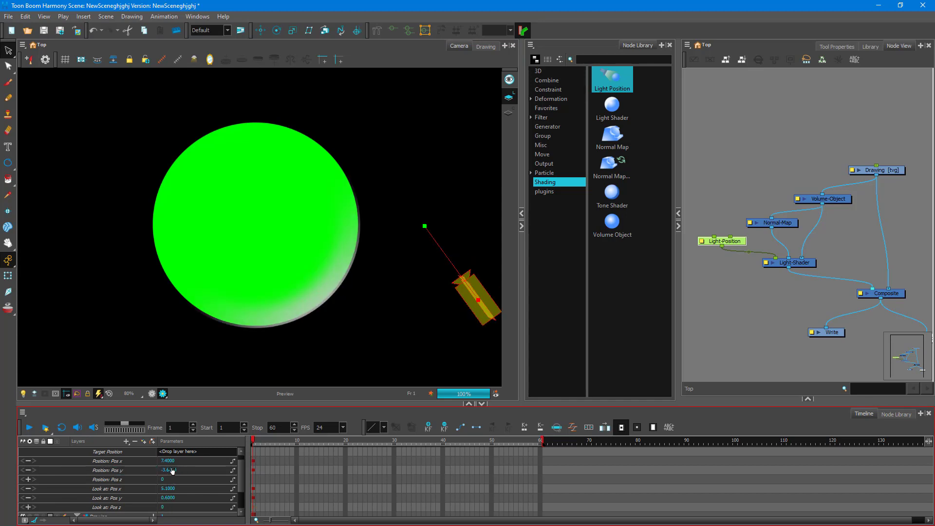
pyautogui.scroll(1, 149, 477)
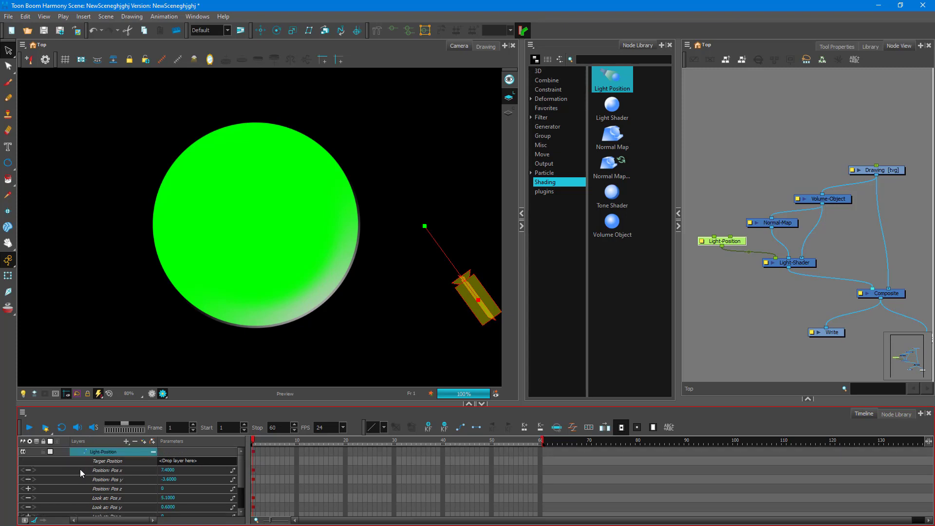
# - Enable the Display toolbar from Windows > Toolbars and set it to Display All
pyautogui.click(154, 452)
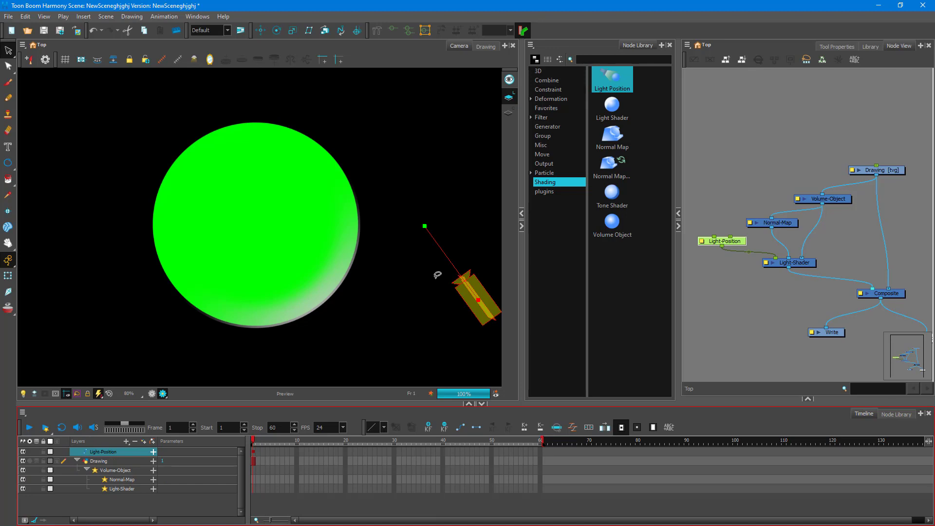
pyautogui.click(203, 20)
pyautogui.moveTo(211, 54)
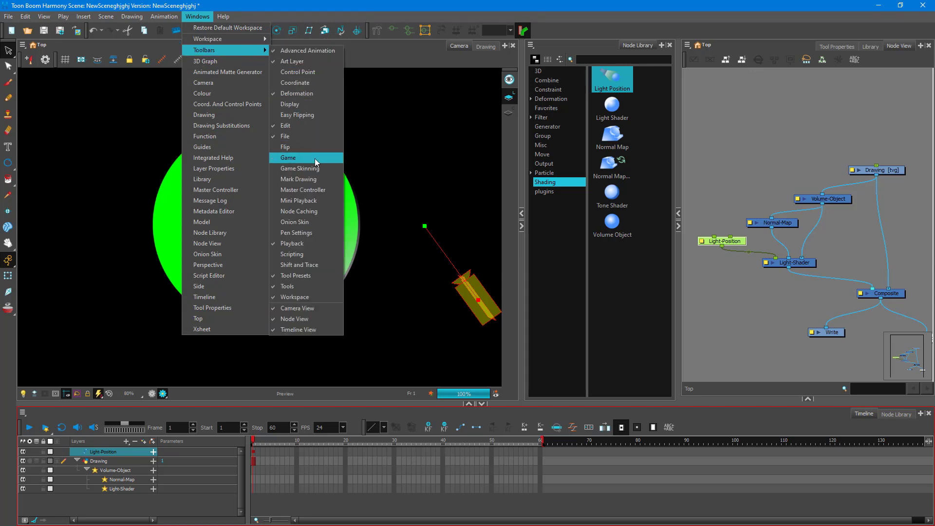
pyautogui.click(312, 104)
pyautogui.click(36, 45)
pyautogui.click(20, 54)
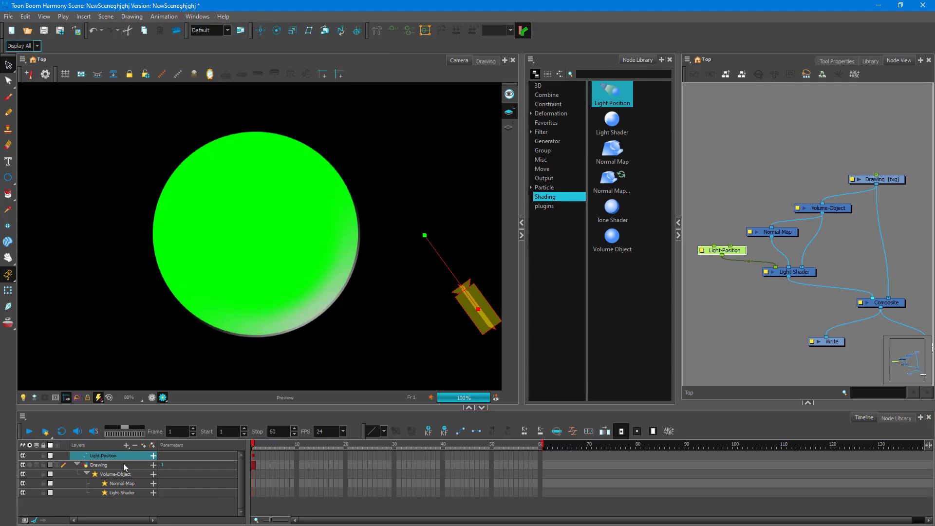
# - Start adding a new layer from the Layers panel's add-layer button
pyautogui.click(126, 446)
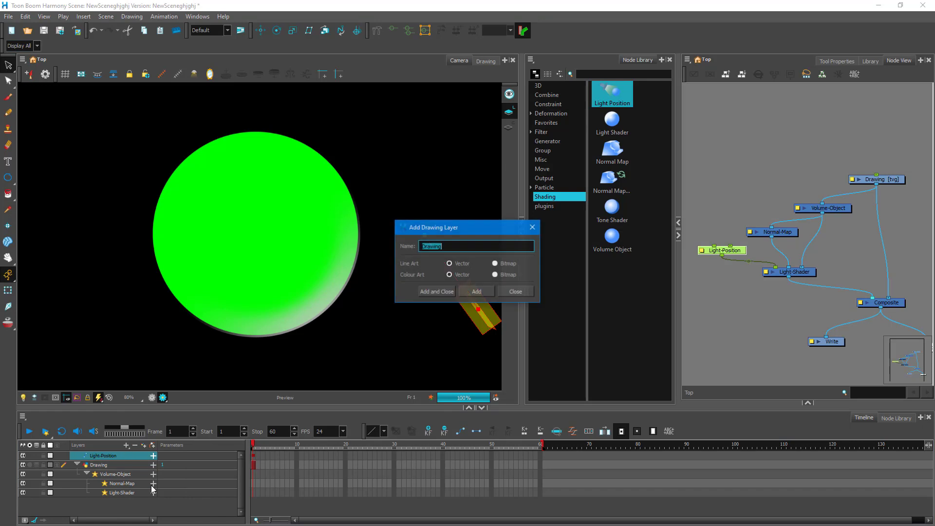
pyautogui.click(515, 294)
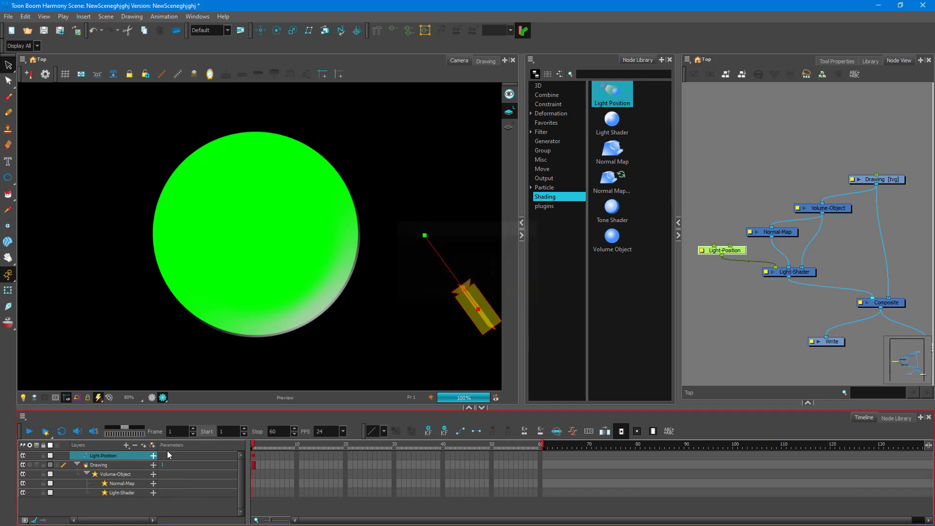
pyautogui.click(126, 445)
# - Add a Light-Position-P peg and drag it so the light sits above right of the circle
pyautogui.click(141, 496)
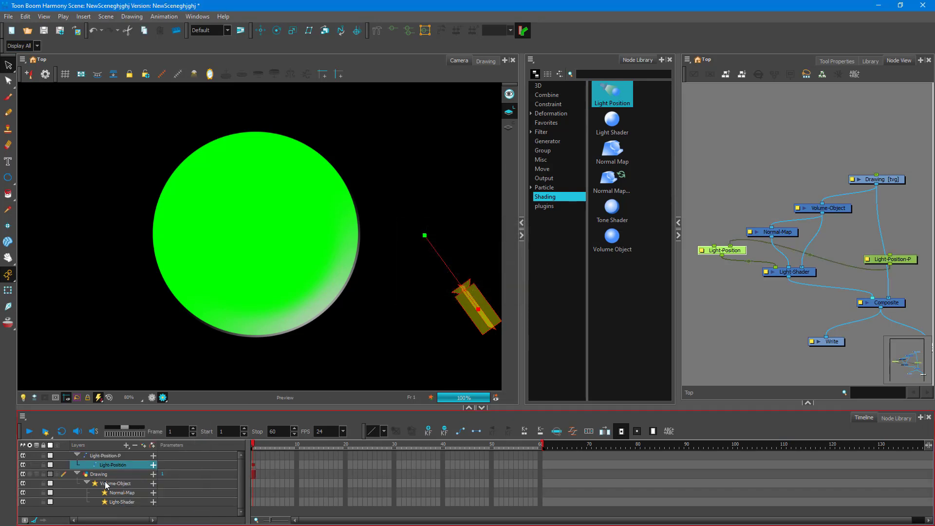
pyautogui.click(115, 458)
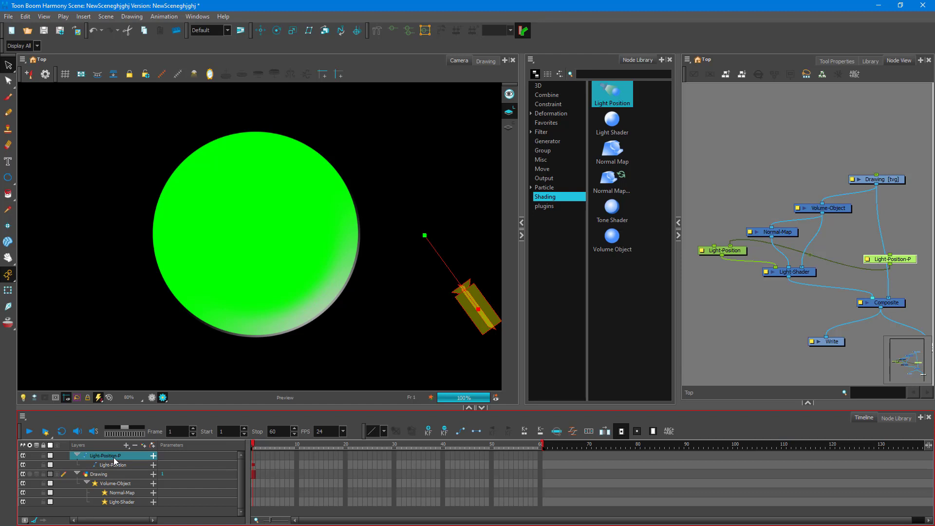
pyautogui.click(121, 466)
pyautogui.click(119, 458)
pyautogui.click(8, 291)
pyautogui.moveTo(307, 242)
pyautogui.mouseDown()
pyautogui.moveTo(266, 232)
pyautogui.moveTo(269, 273)
pyautogui.moveTo(322, 232)
pyautogui.moveTo(234, 217)
pyautogui.moveTo(202, 265)
pyautogui.moveTo(330, 259)
pyautogui.moveTo(336, 234)
pyautogui.moveTo(232, 215)
pyautogui.moveTo(206, 243)
pyautogui.moveTo(265, 79)
pyautogui.moveTo(256, 76)
pyautogui.mouseUp()
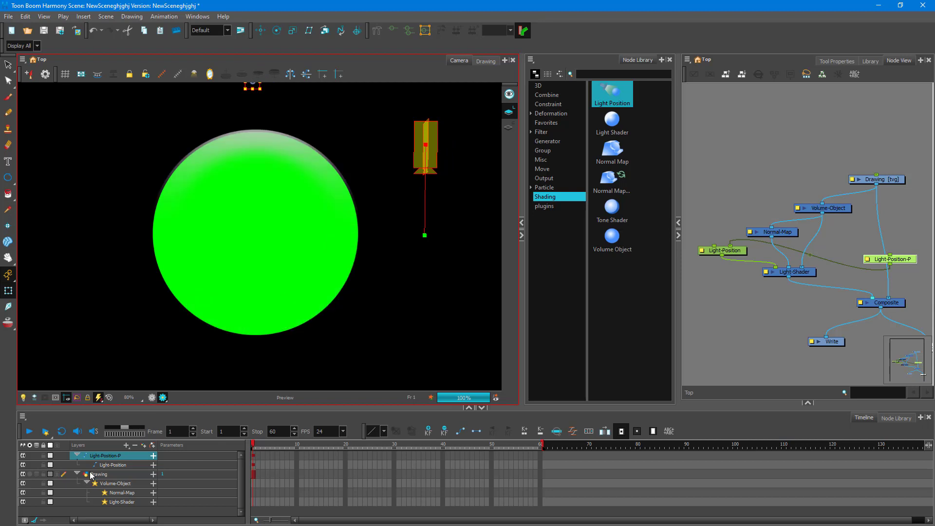
# - Enter Look at Pos y -1.1 and Pos x 0.1, then drag Pos x to -2.2
pyautogui.click(154, 465)
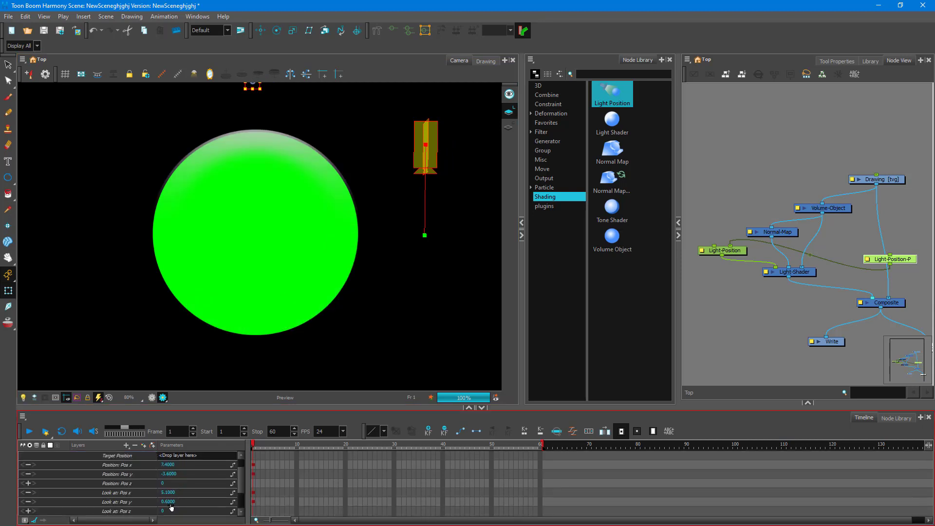
pyautogui.click(168, 502)
pyautogui.write('-1.1')
pyautogui.press('Return')
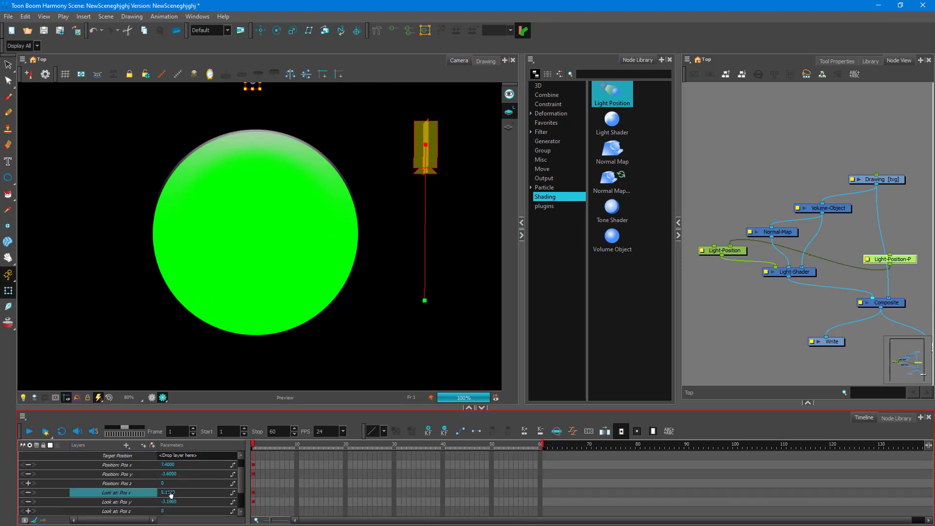
pyautogui.click(168, 492)
pyautogui.write('0.1')
pyautogui.press('Return')
pyautogui.moveTo(151, 493); pyautogui.dragTo(150, 496)
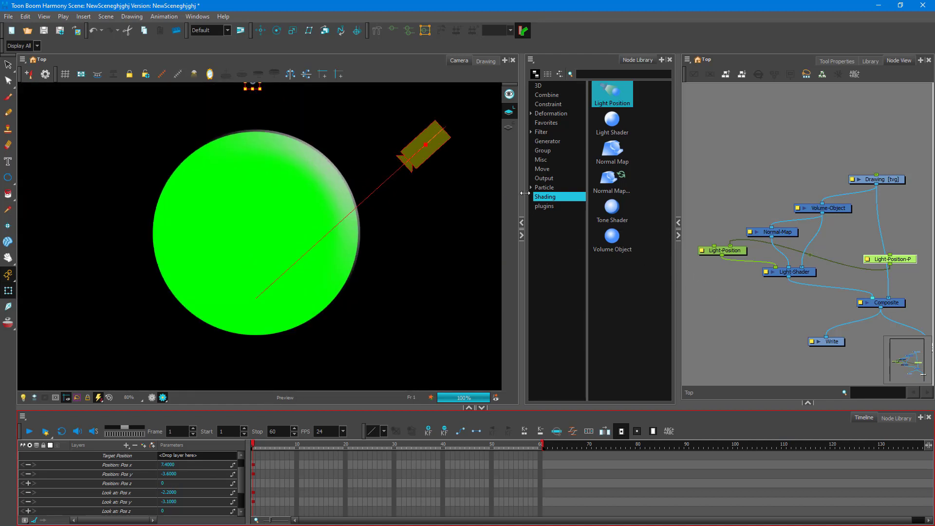
pyautogui.scroll(2, 180, 465)
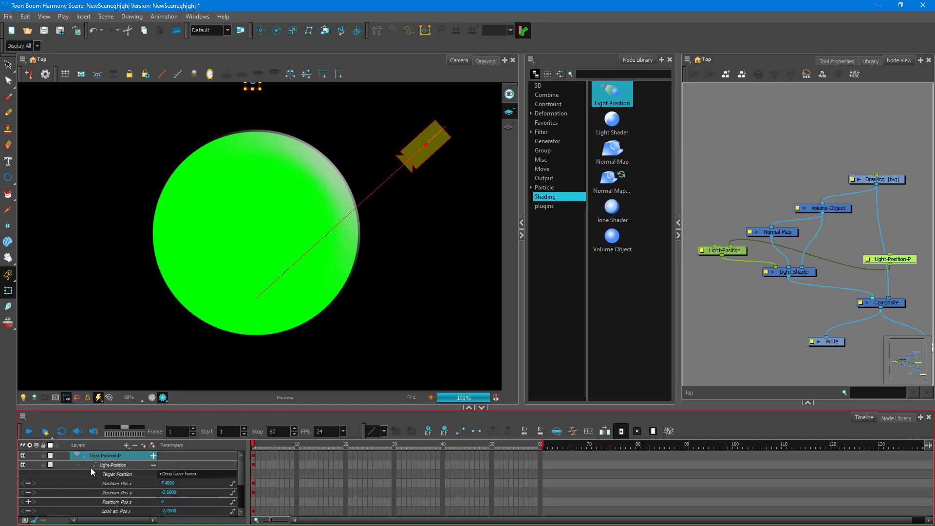
pyautogui.click(77, 455)
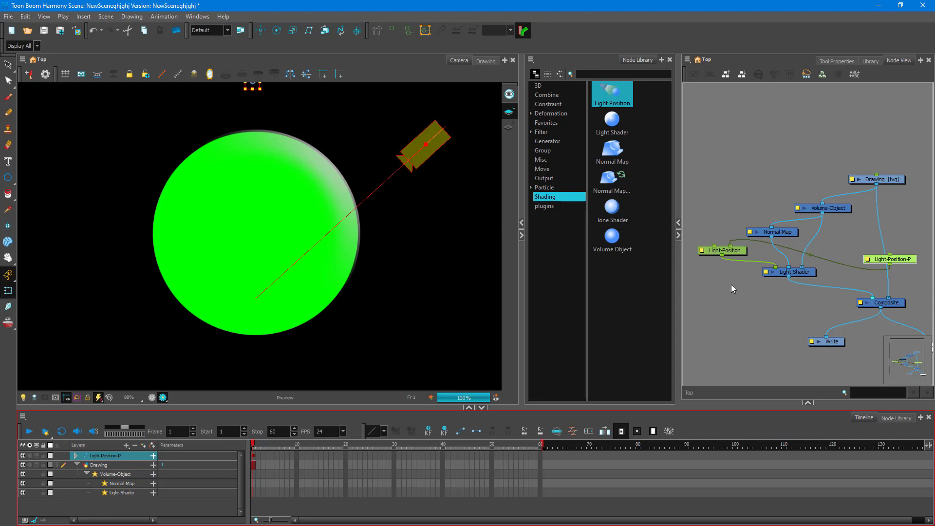
# - Move Light-Position down and place the Light-Position-P peg above it, then check its properties
pyautogui.moveTo(724, 253); pyautogui.dragTo(723, 256)
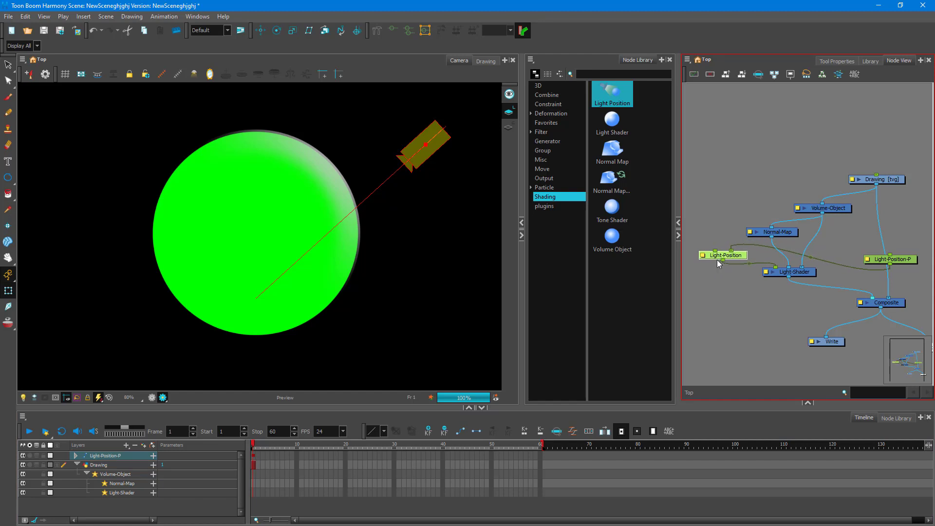
pyautogui.moveTo(907, 260); pyautogui.dragTo(733, 213)
pyautogui.click(709, 258)
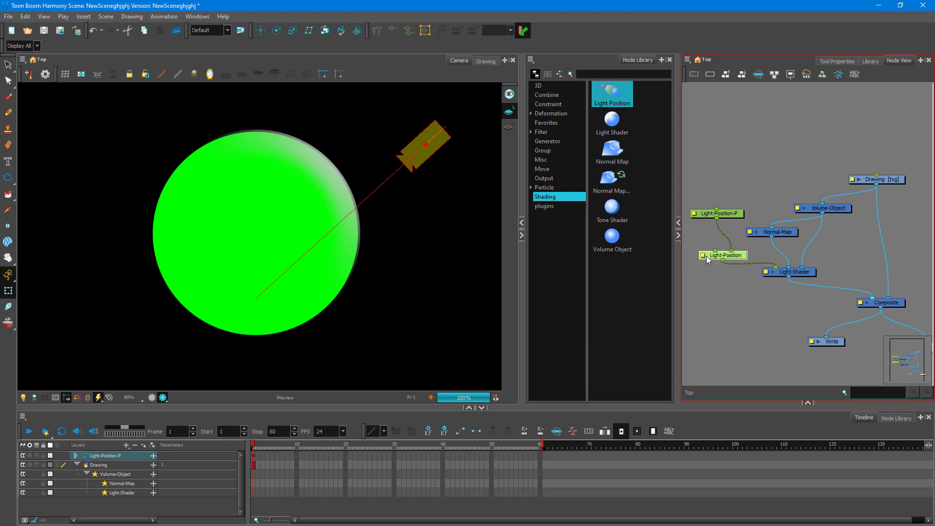
pyautogui.doubleClick(702, 258)
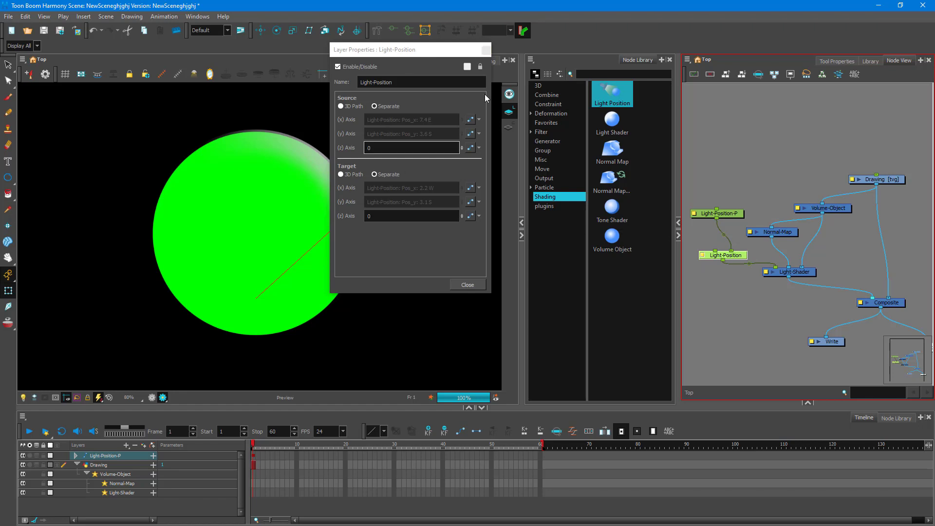
pyautogui.click(486, 50)
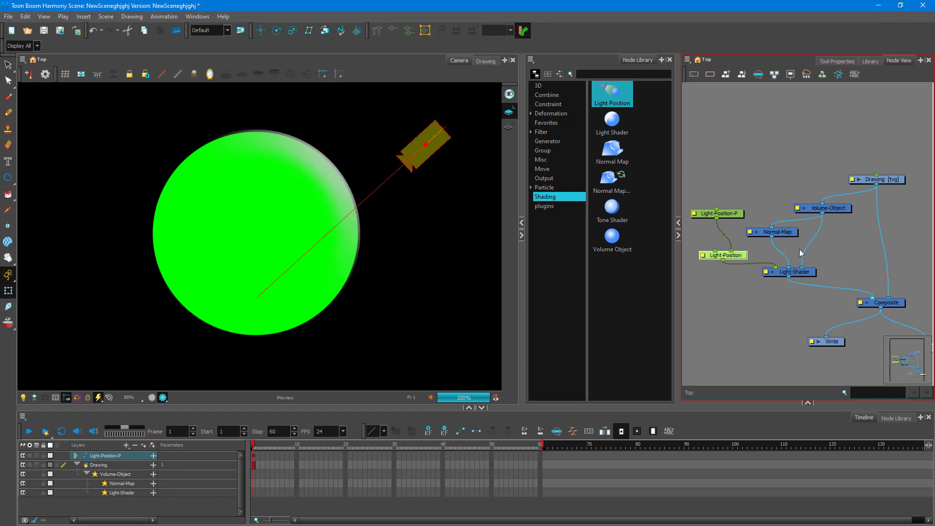
# - Open the Light-Shader's properties and switch Light Type from Directional to Point
pyautogui.click(801, 272)
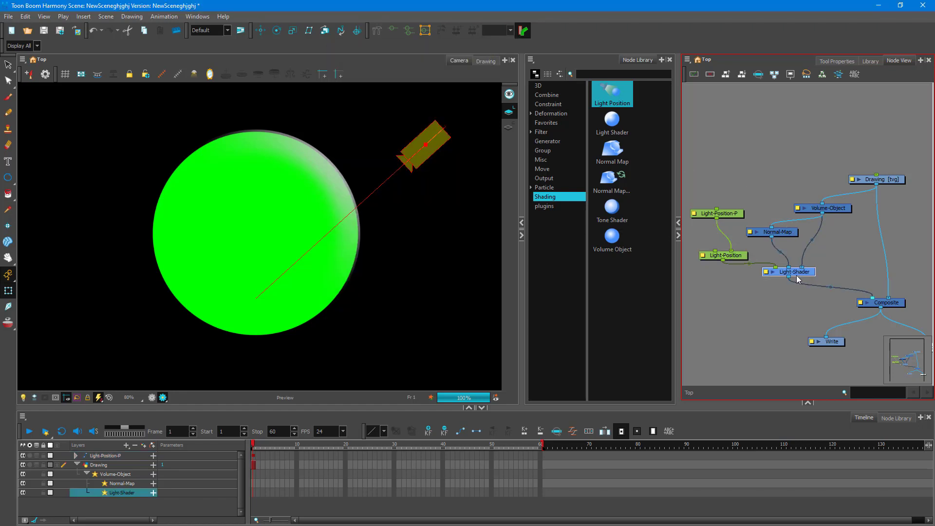
pyautogui.click(766, 272)
pyautogui.moveTo(421, 49); pyautogui.dragTo(671, 92)
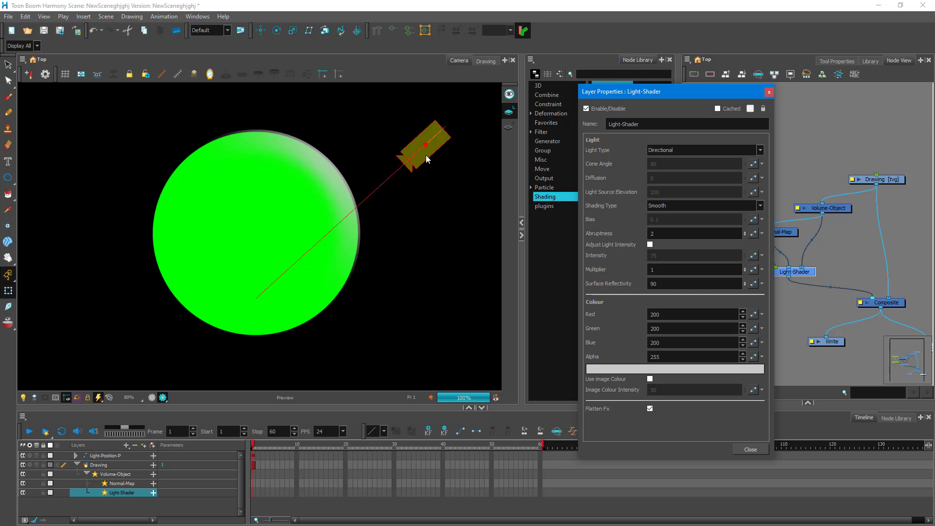
pyautogui.click(723, 147)
pyautogui.click(708, 165)
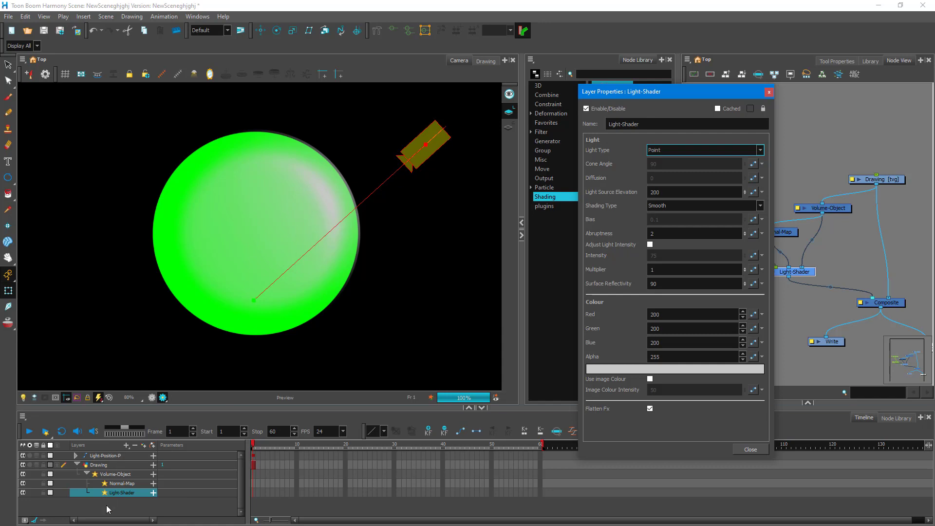
pyautogui.click(109, 462)
pyautogui.click(112, 455)
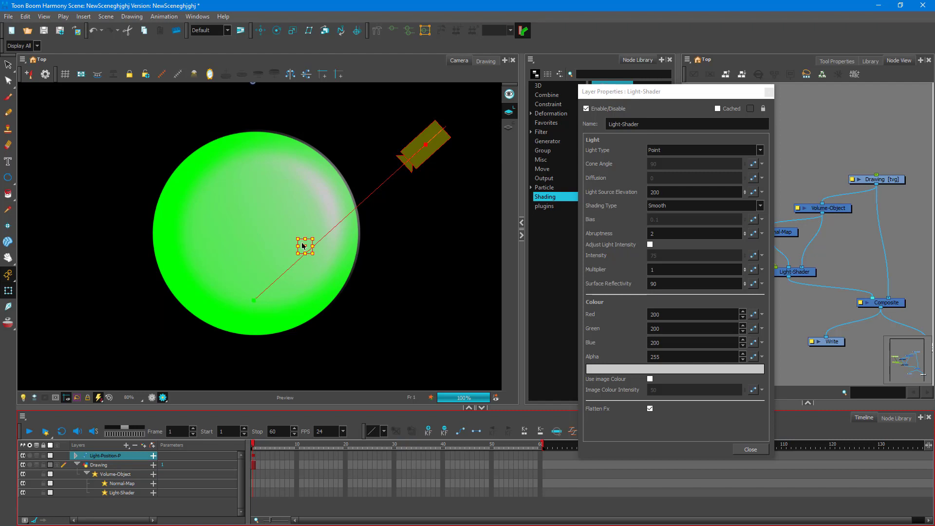
# - Expand Light-Position-P in the Timeline to reveal the Light-Position position parameters
pyautogui.click(76, 455)
pyautogui.click(180, 493)
pyautogui.scroll(-5, 372, 250)
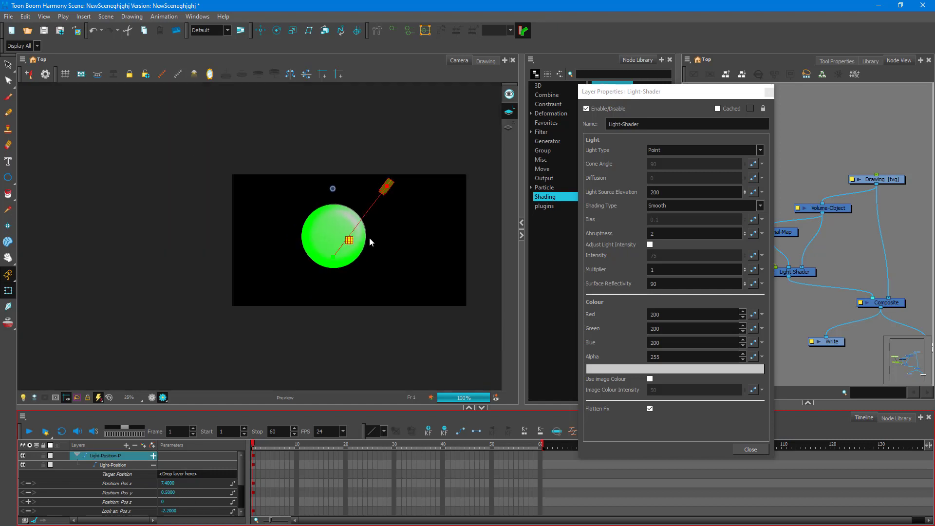
pyautogui.scroll(3, 402, 167)
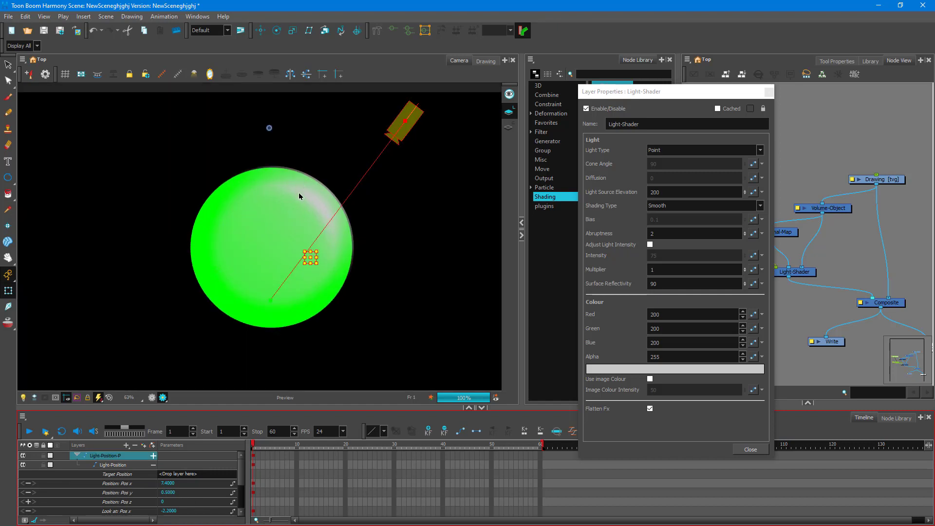
pyautogui.scroll(-3, 322, 221)
pyautogui.scroll(4, 321, 225)
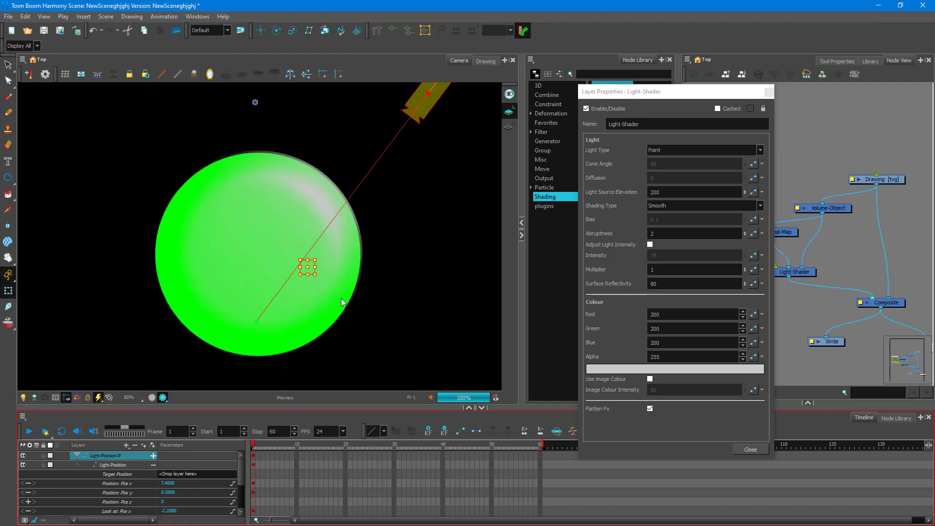
# - Set Light Type to Spot and widen the Cone Angle to 27.2
pyautogui.click(679, 155)
pyautogui.click(681, 171)
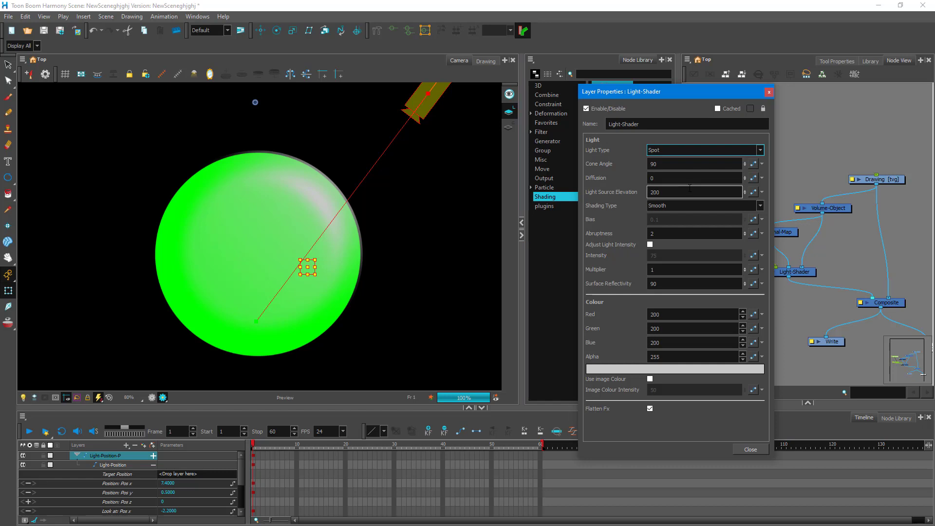
pyautogui.moveTo(744, 165); pyautogui.dragTo(743, 176)
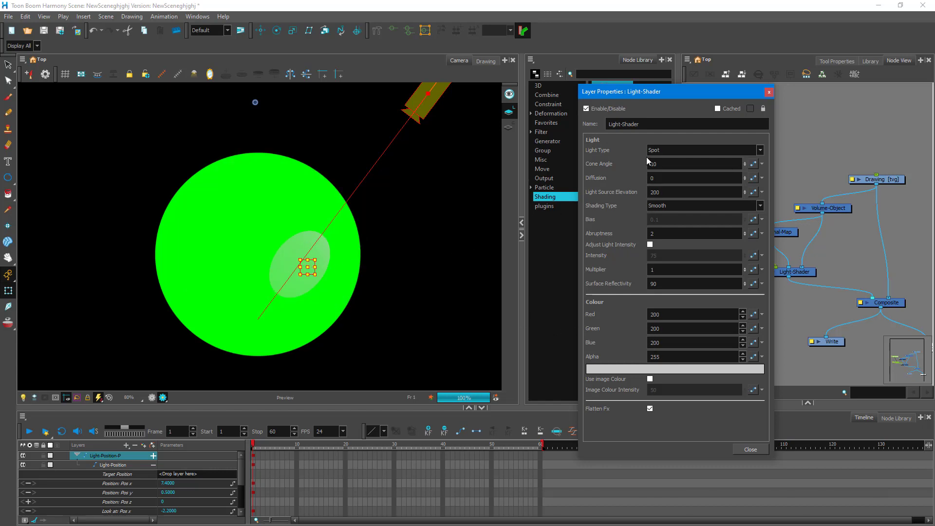
pyautogui.moveTo(744, 165); pyautogui.dragTo(743, 151)
pyautogui.moveTo(743, 161); pyautogui.dragTo(756, 40)
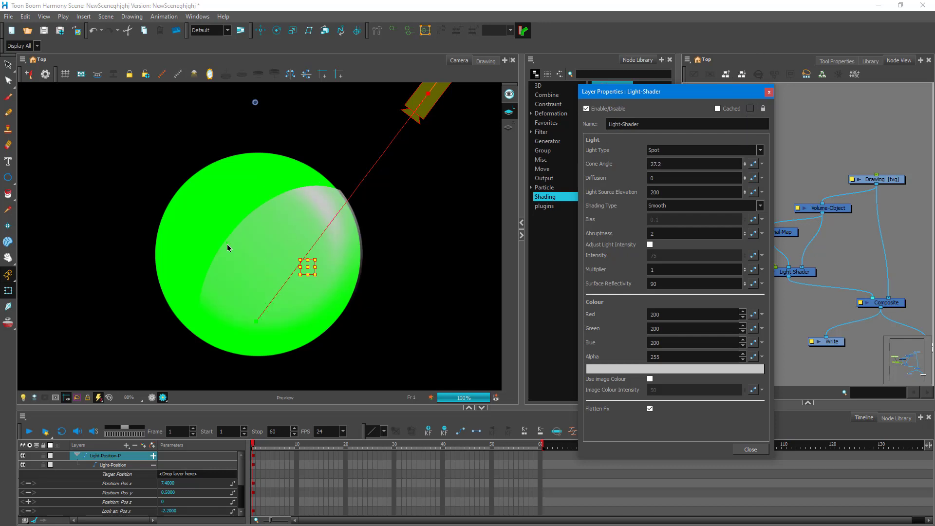
# - Switch Light Type back to Point and set the light colour to cyan (R0 G255 B255)
pyautogui.click(760, 150)
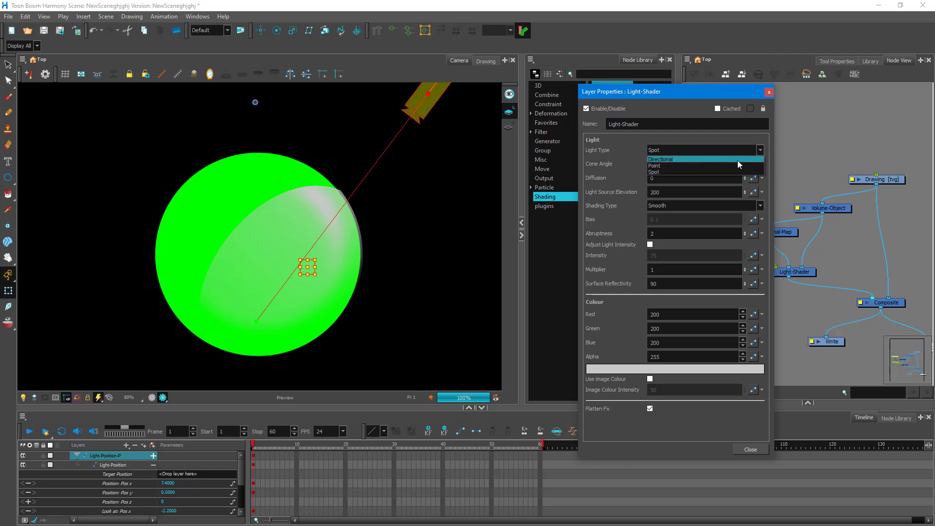
pyautogui.click(730, 163)
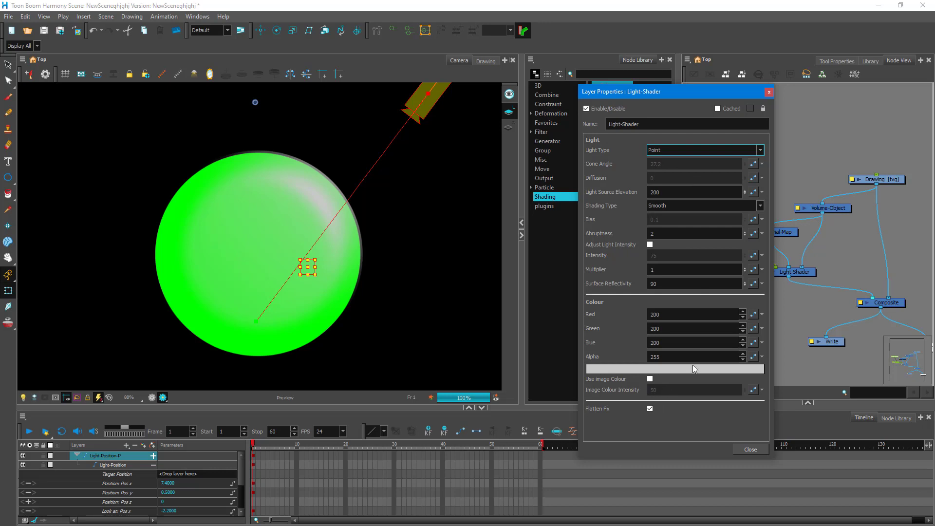
pyautogui.click(633, 368)
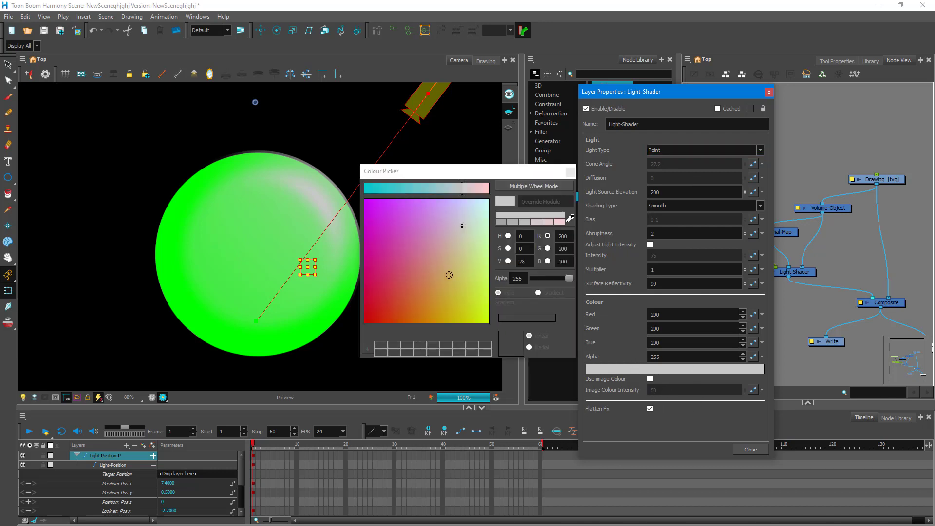
pyautogui.click(431, 229)
pyautogui.click(406, 192)
pyautogui.moveTo(411, 206)
pyautogui.mouseDown()
pyautogui.moveTo(463, 188)
pyautogui.moveTo(533, 192)
pyautogui.mouseUp()
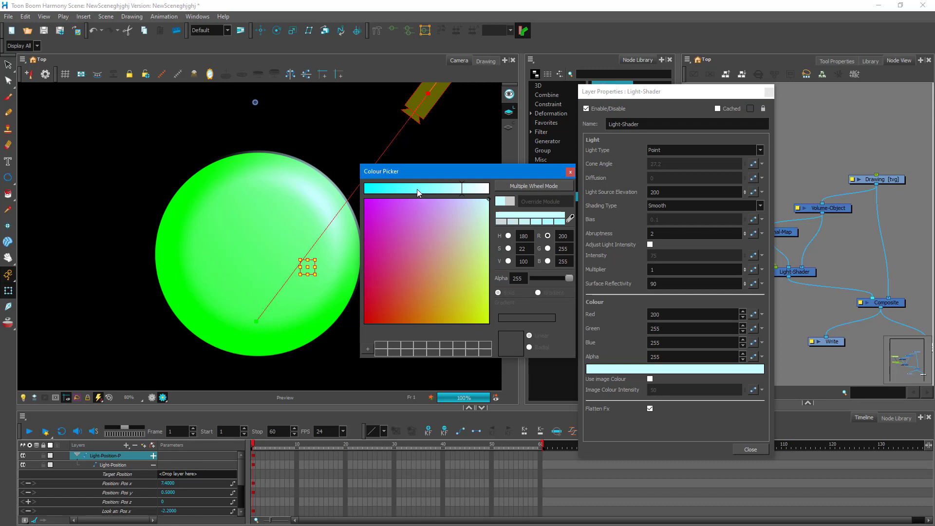
pyautogui.moveTo(417, 188); pyautogui.dragTo(363, 191)
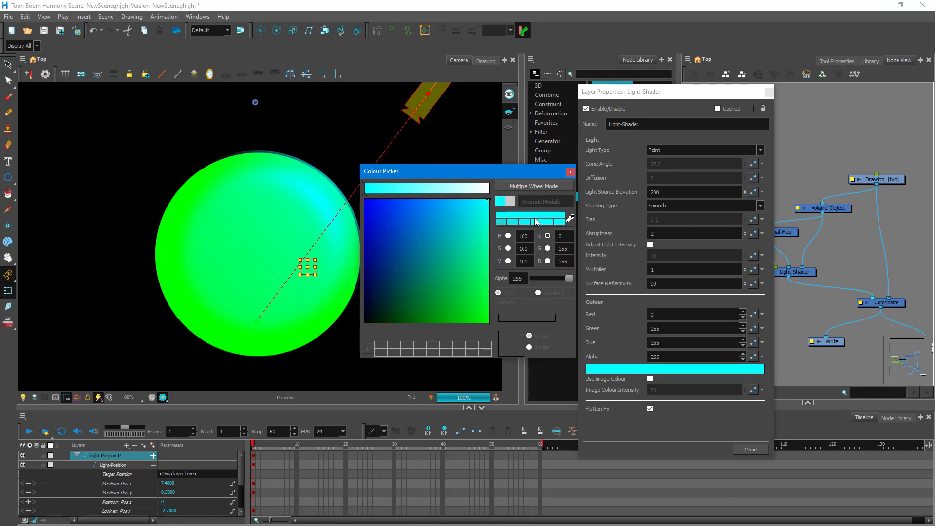
pyautogui.moveTo(501, 237)
pyautogui.mouseDown()
pyautogui.moveTo(336, 195)
pyautogui.moveTo(518, 176)
pyautogui.mouseUp()
pyautogui.click(571, 171)
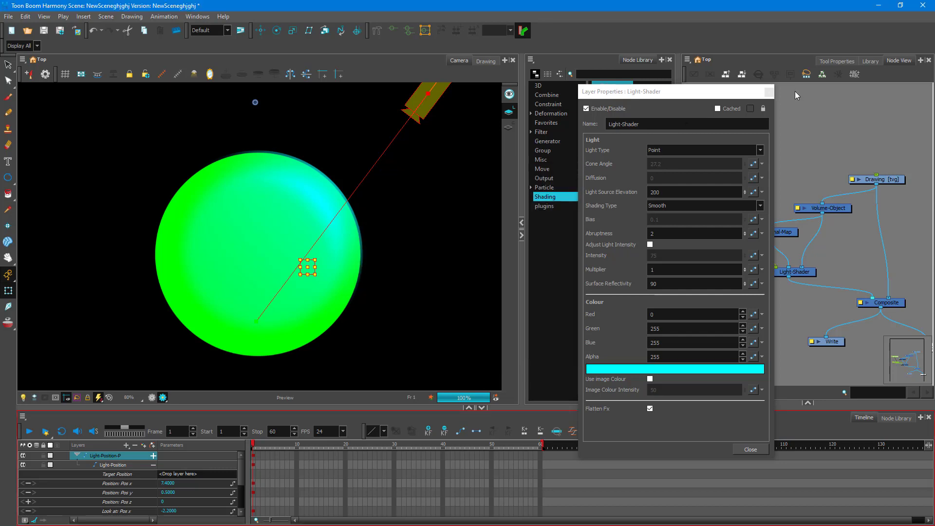
# - Close Layer Properties and set Light-Position's Pos y to 9.2
pyautogui.click(768, 93)
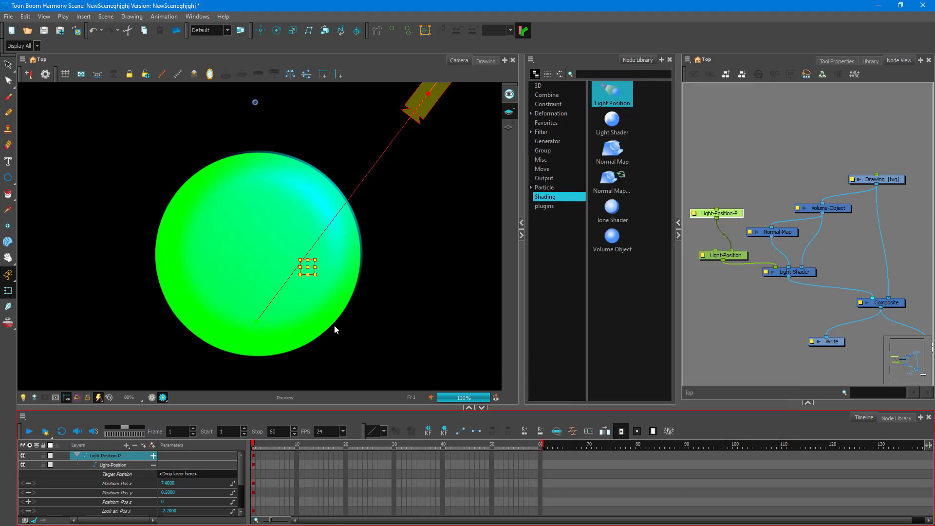
pyautogui.scroll(-2, 335, 325)
pyautogui.click(124, 467)
pyautogui.click(168, 492)
pyautogui.write('9.2')
pyautogui.press('Return')
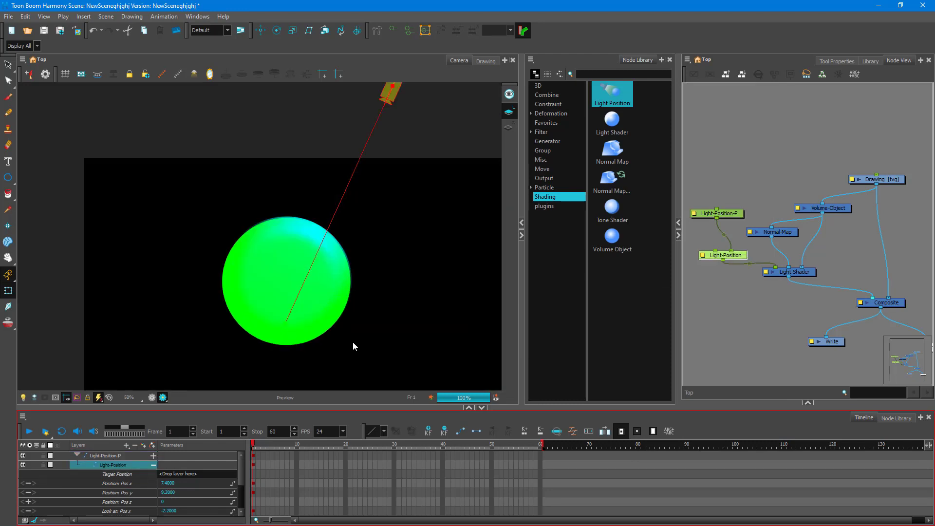
# - Toggle the Render Preview off and back on to refresh the lighting
pyautogui.scroll(1, 353, 341)
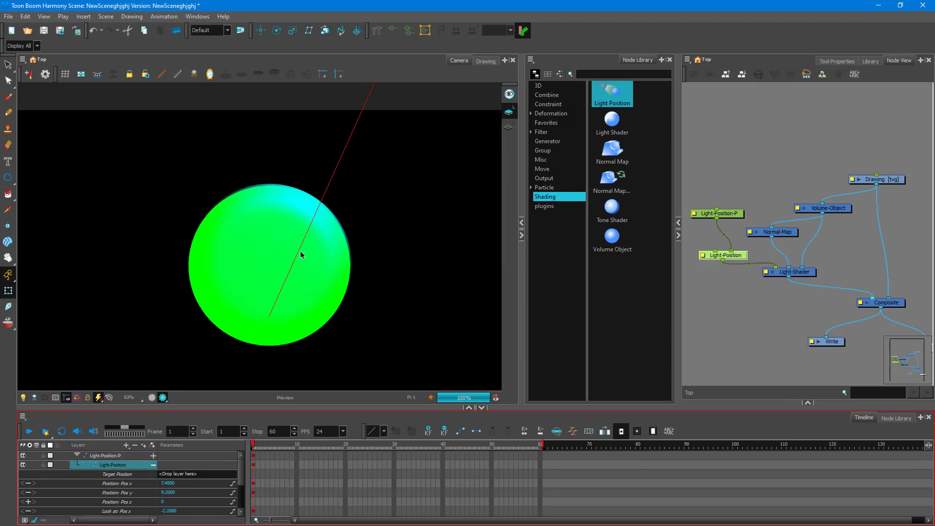
pyautogui.scroll(-3, 274, 306)
pyautogui.scroll(2, 274, 308)
pyautogui.click(162, 397)
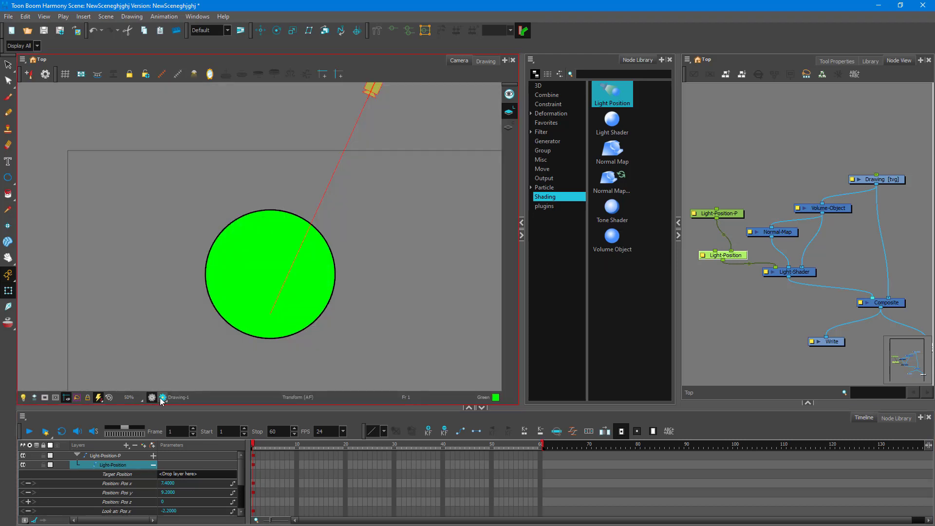
pyautogui.click(163, 397)
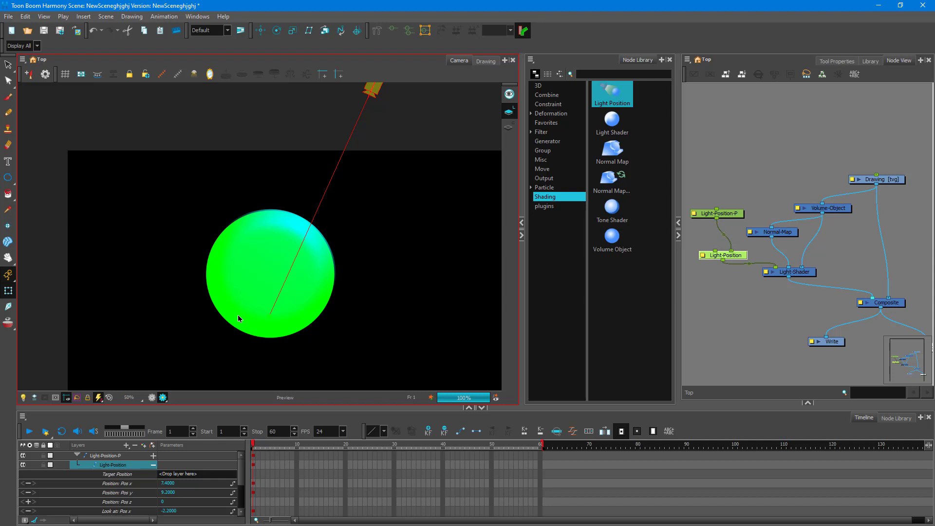